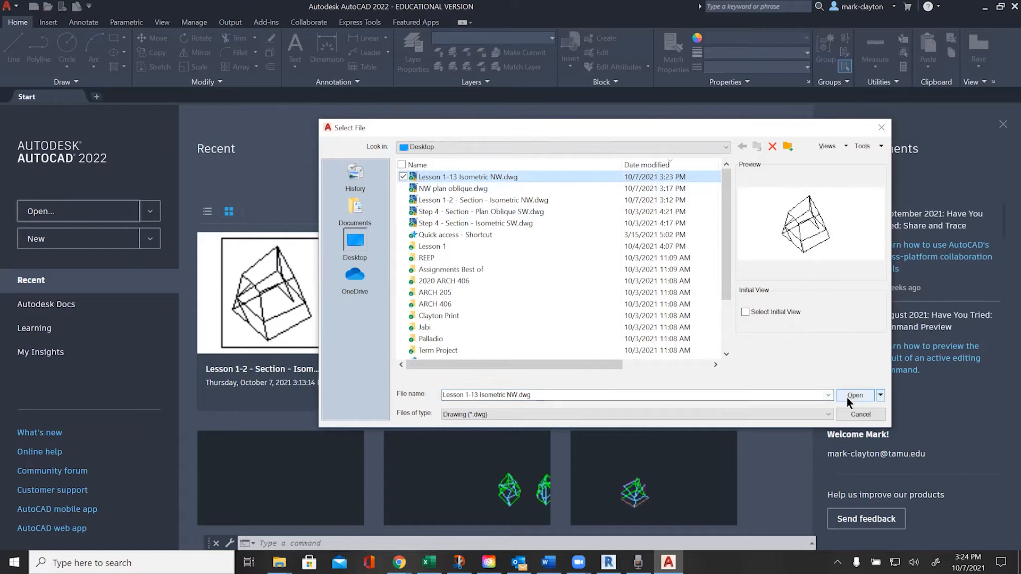
Step: Open the drawing Lesson 1-13 Isometric NW.dwg from the Desktop
click(850, 395)
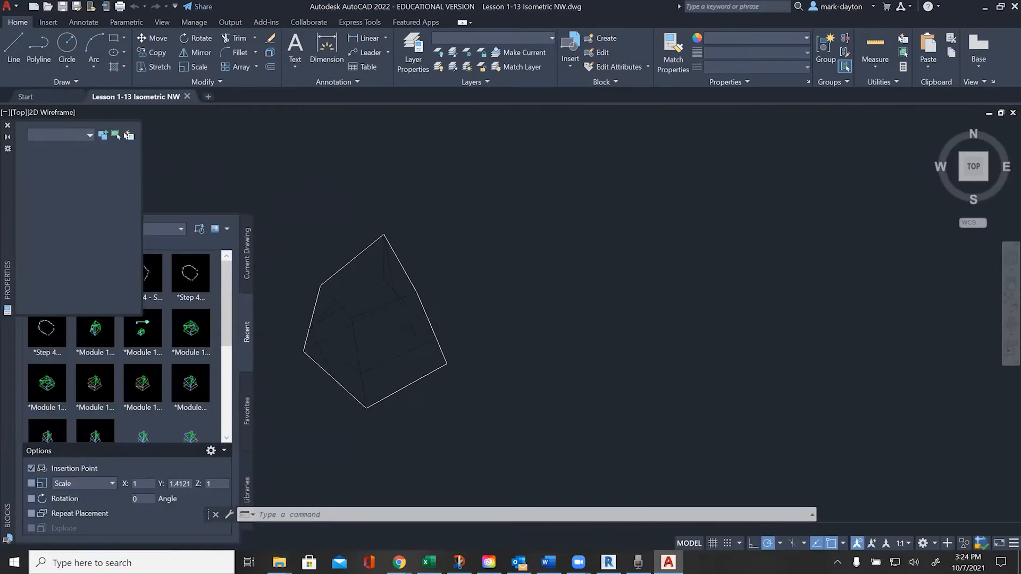
middle_drag(497, 321, 701, 316)
scroll(640, 322, up, 2)
Step: Start a new block definition from the Create Block command and name it Plan Oblique NW
click(48, 22)
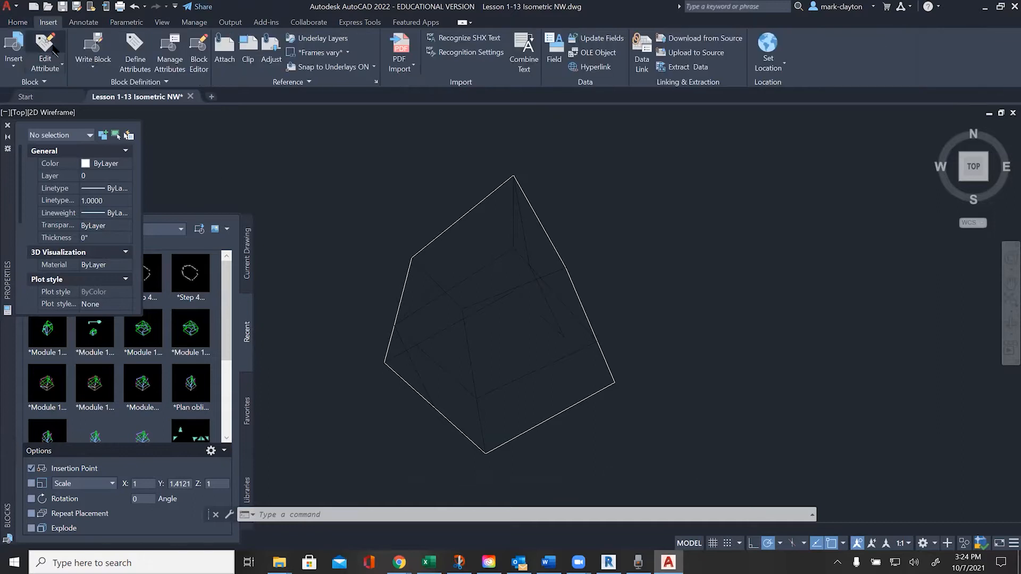
click(95, 71)
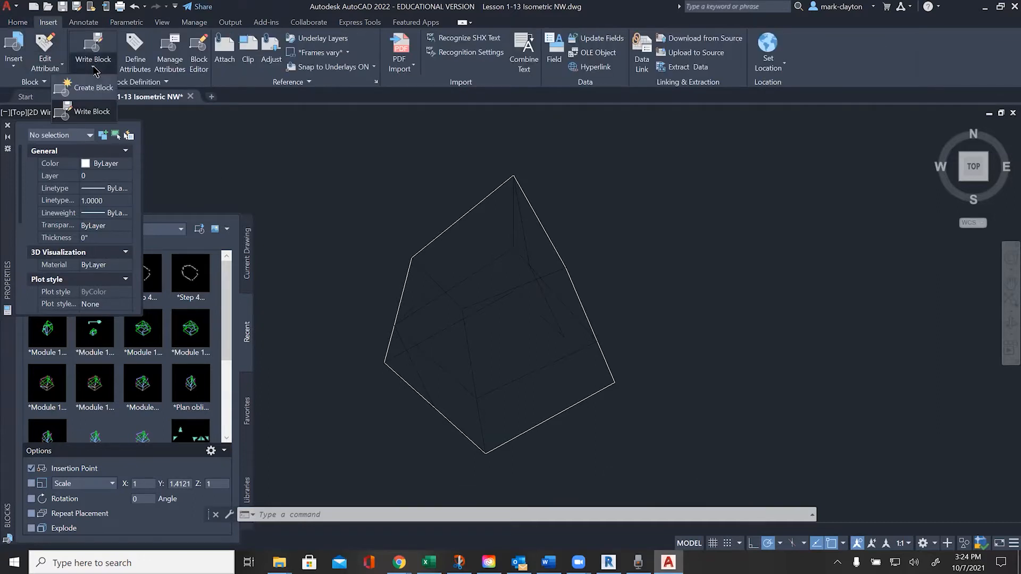
click(93, 89)
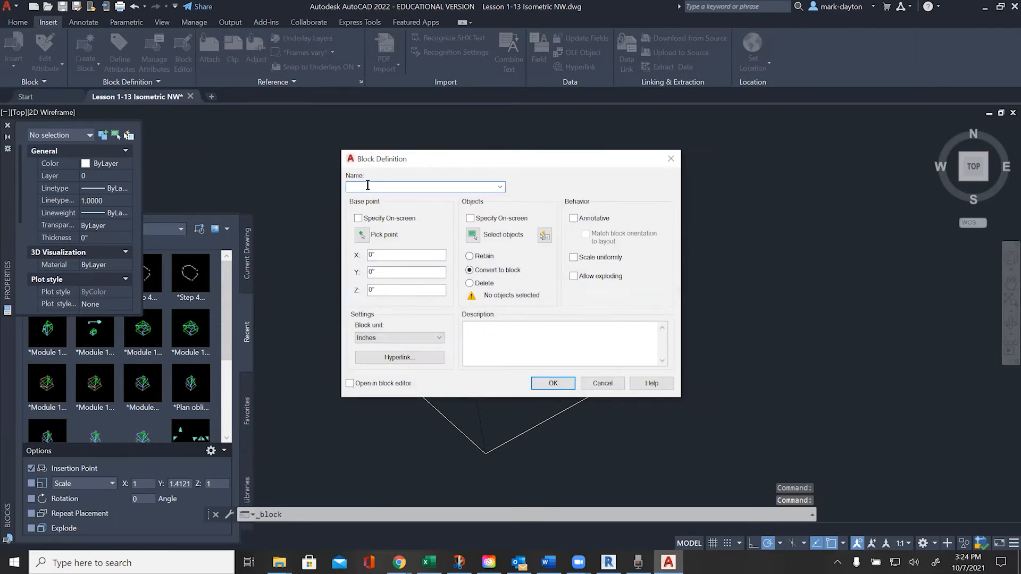
text(Plan Oblique)
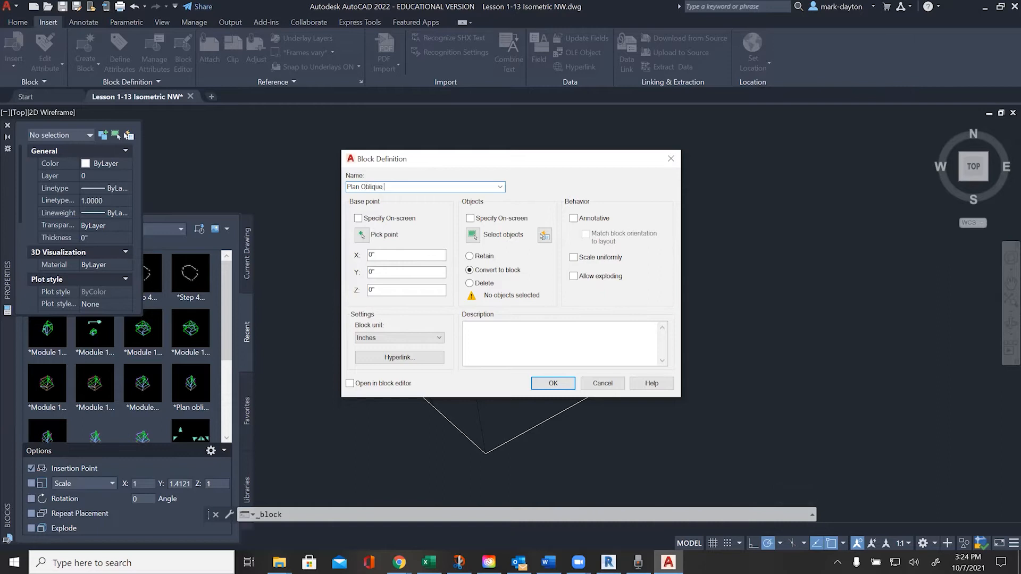
text( NW)
Step: Set the block's base point at the lowest corner of the wireframe house
click(357, 218)
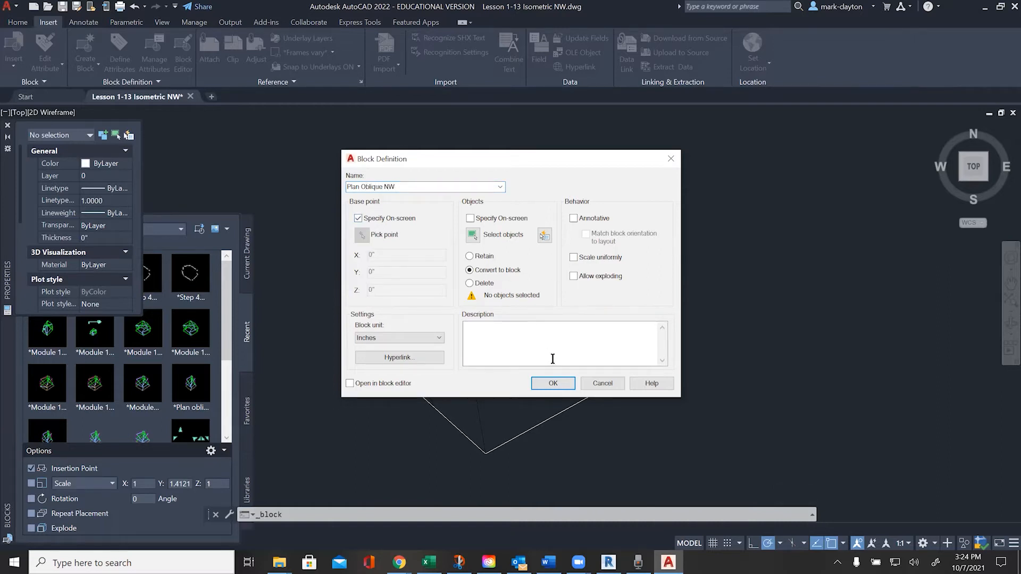
click(358, 218)
click(362, 235)
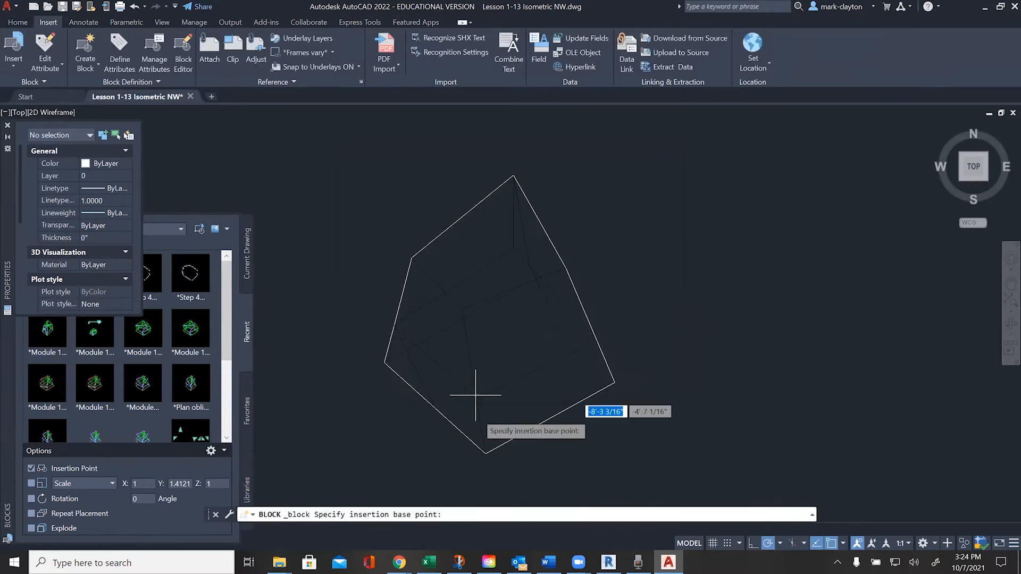
click(485, 454)
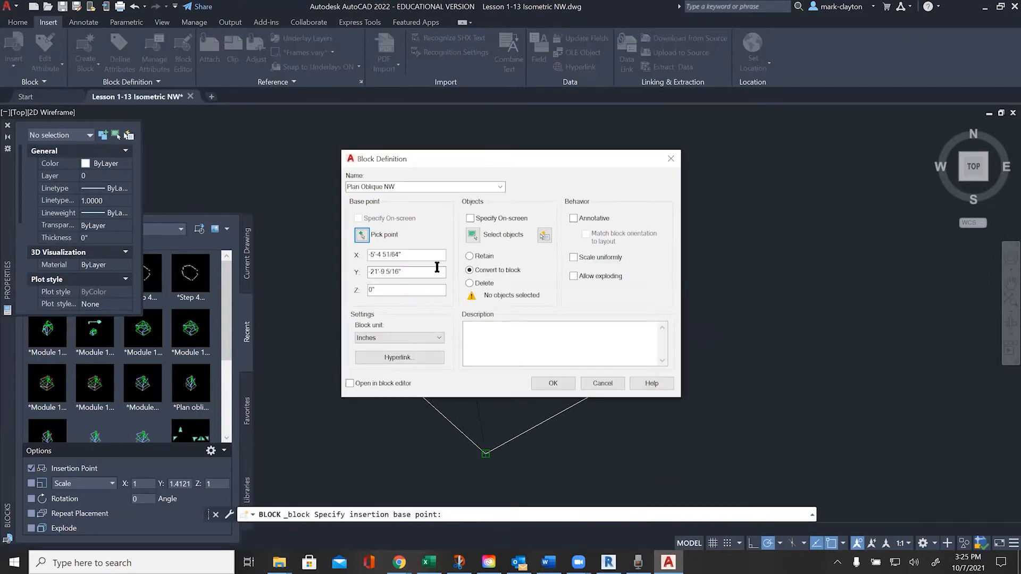
Step: Window-select the entire wireframe house, allow exploding, and create the block with its objects converted to a block
click(471, 235)
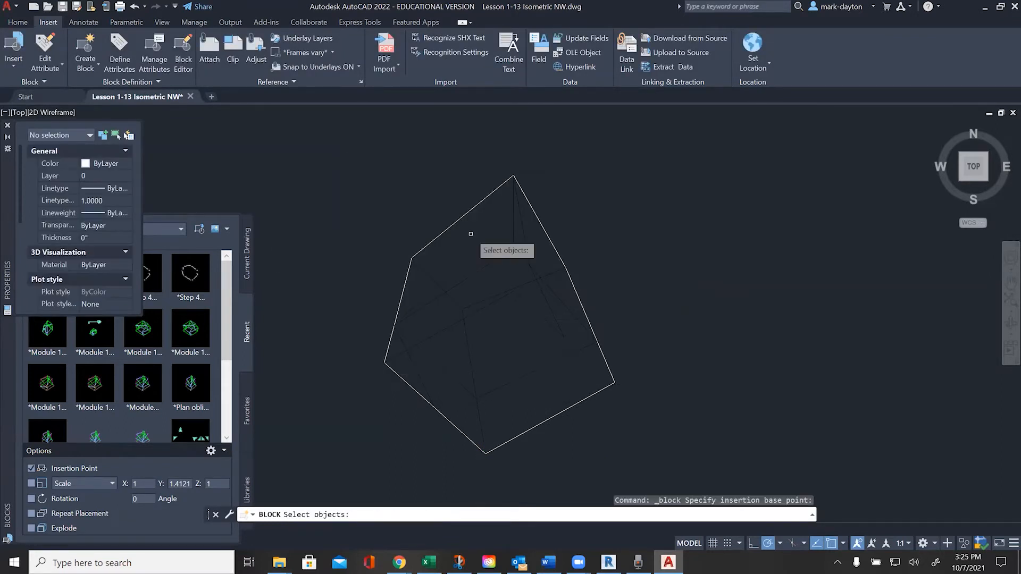
text(w)
key(Return)
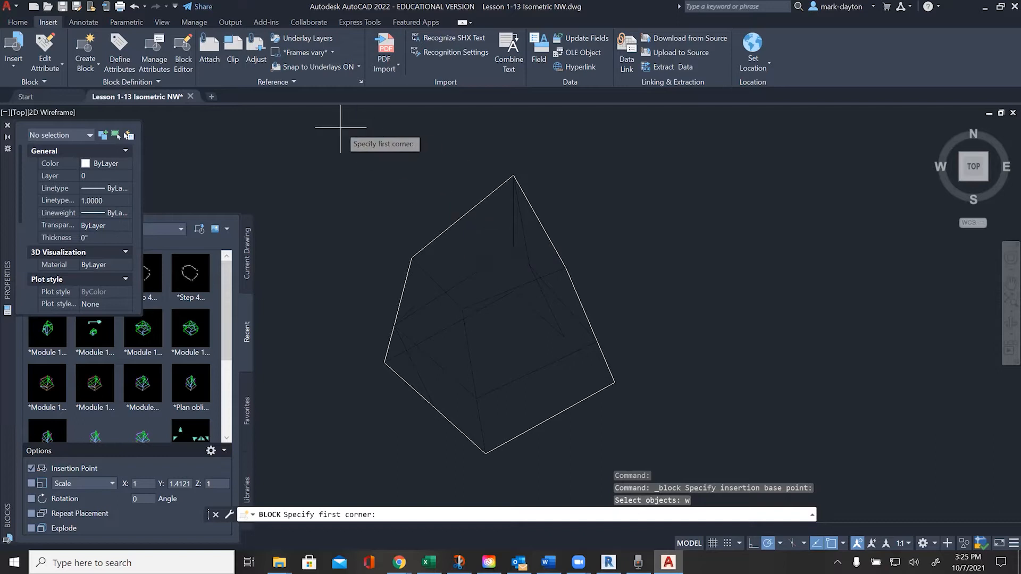
click(327, 161)
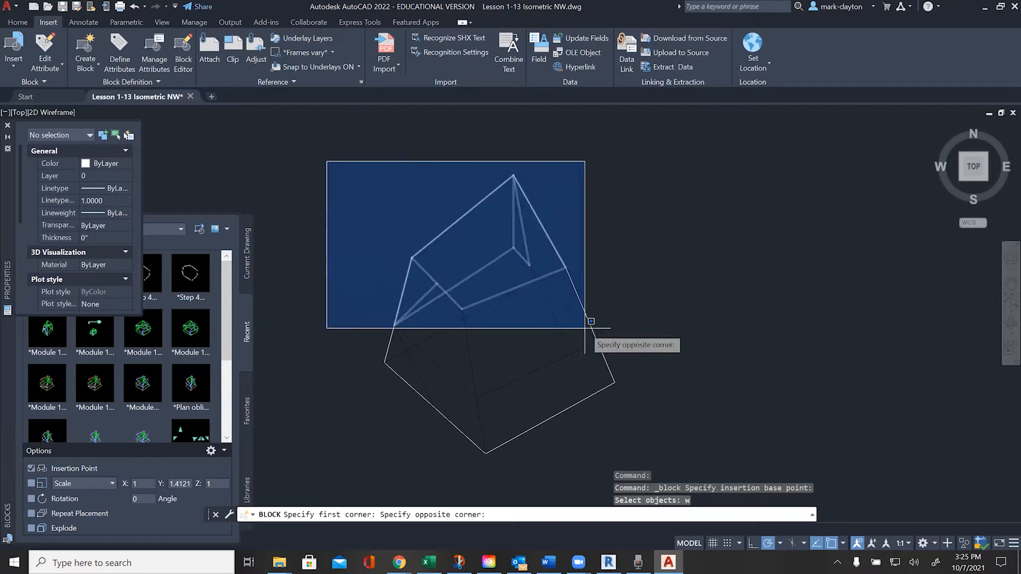
click(643, 462)
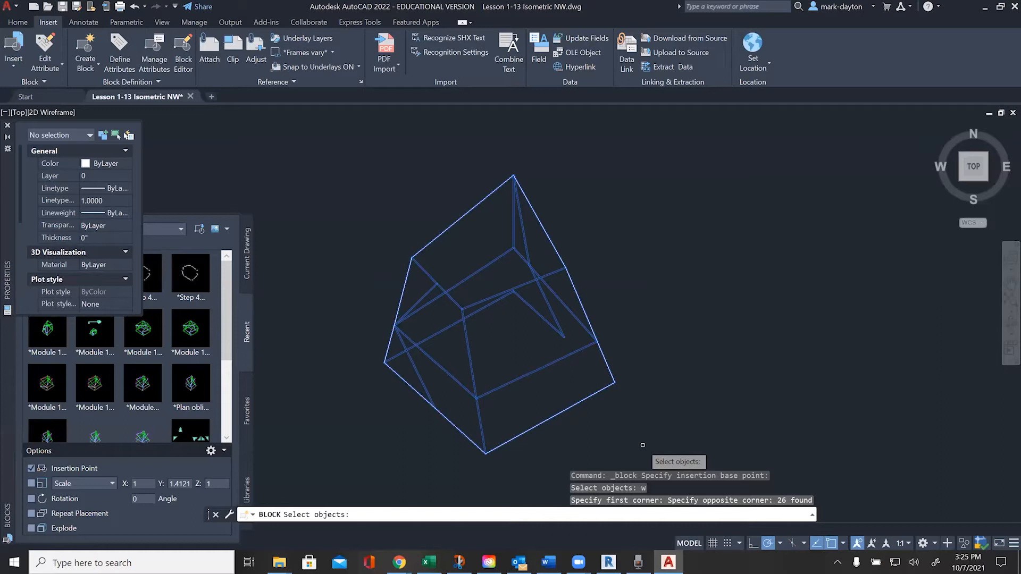
key(Return)
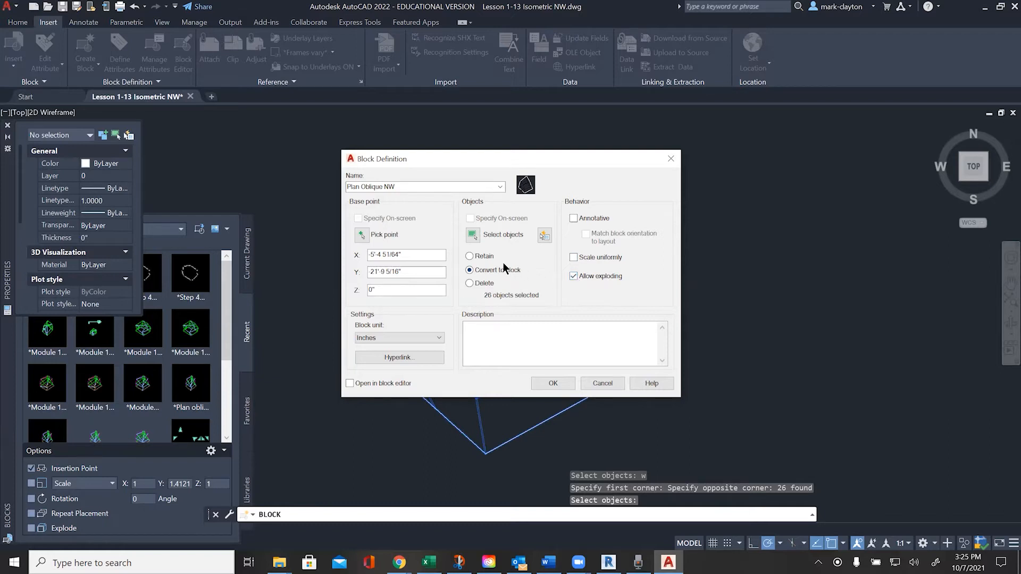
click(553, 383)
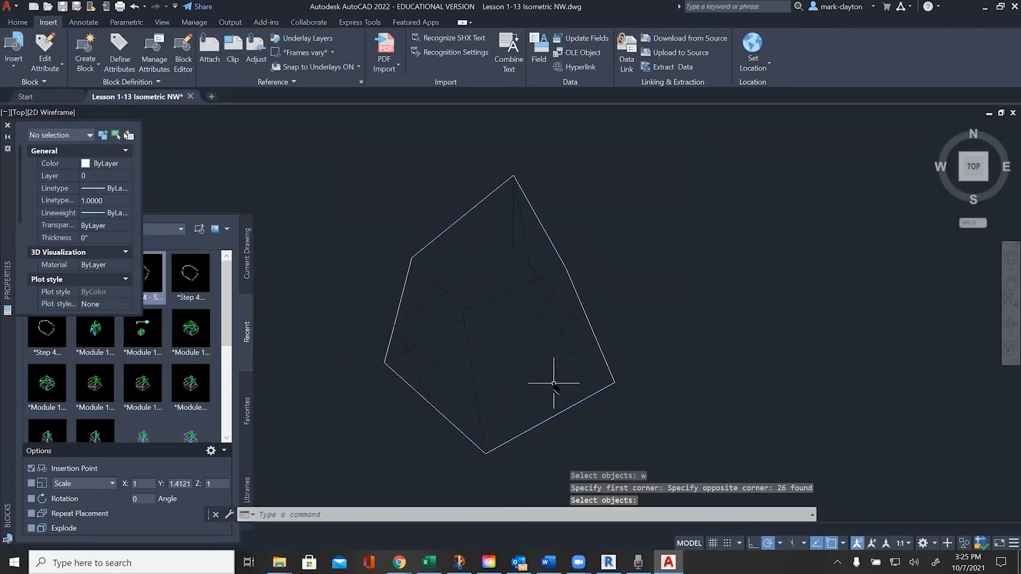
Step: Close the Properties palette and insert a Plan Oblique NW block beside the original with a Y scale of 1.4121
click(186, 244)
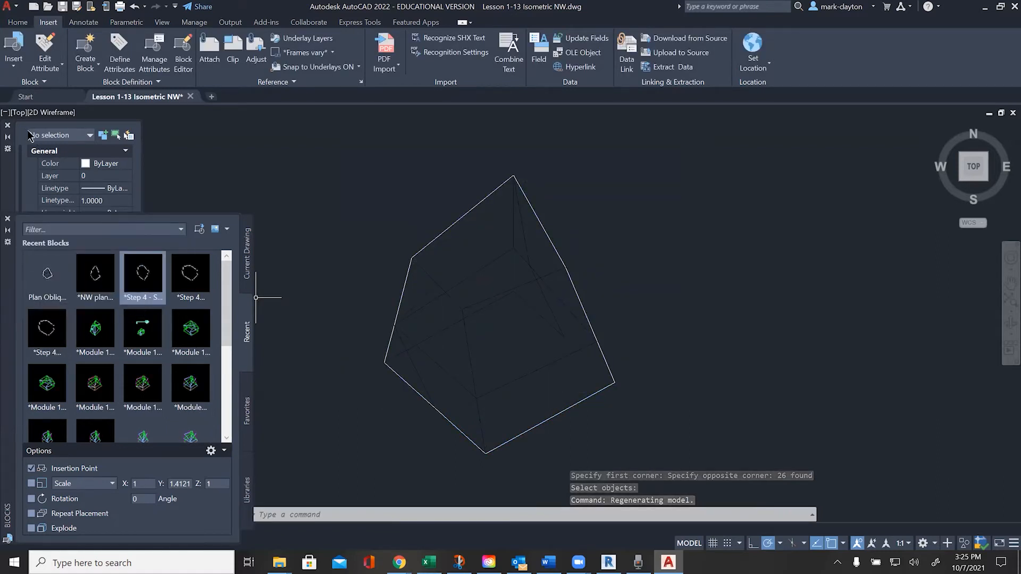
click(8, 126)
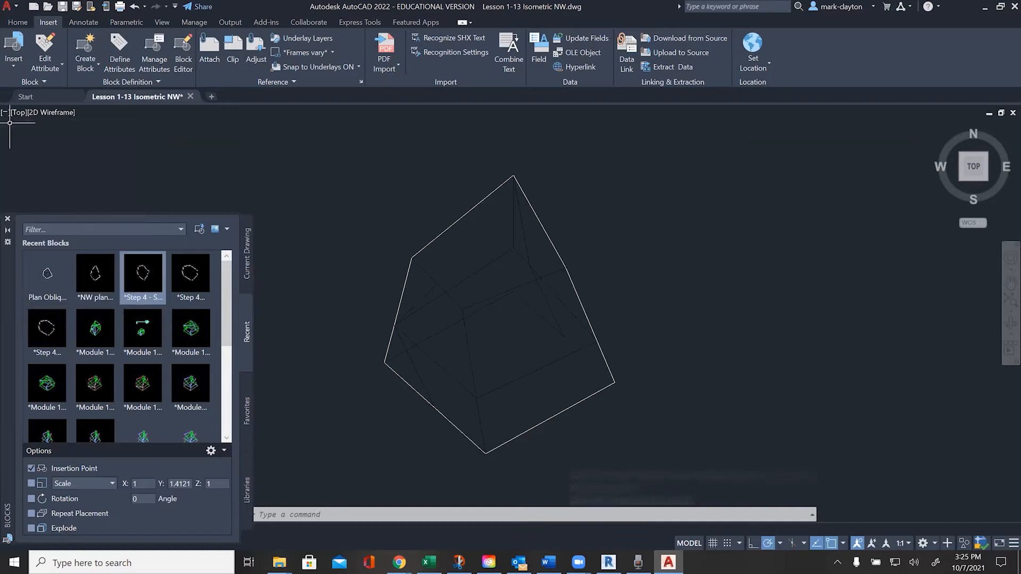
mouse_move(49, 280)
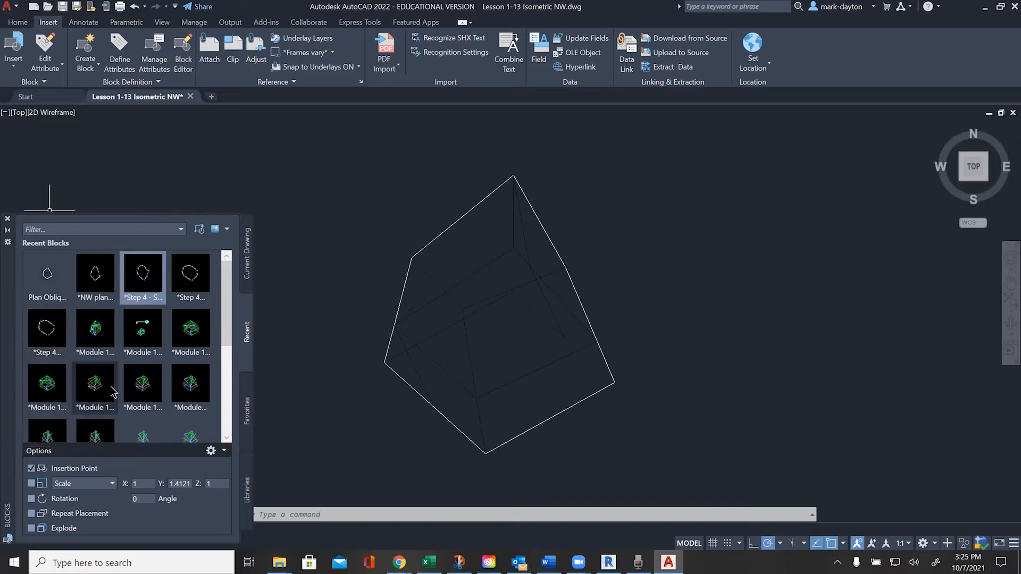
double_click(176, 483)
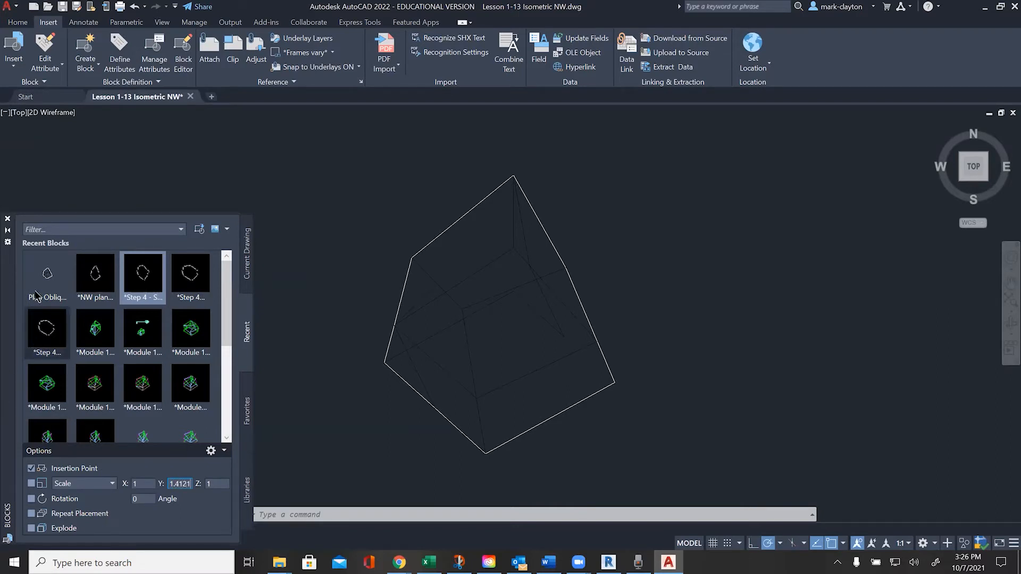
click(44, 276)
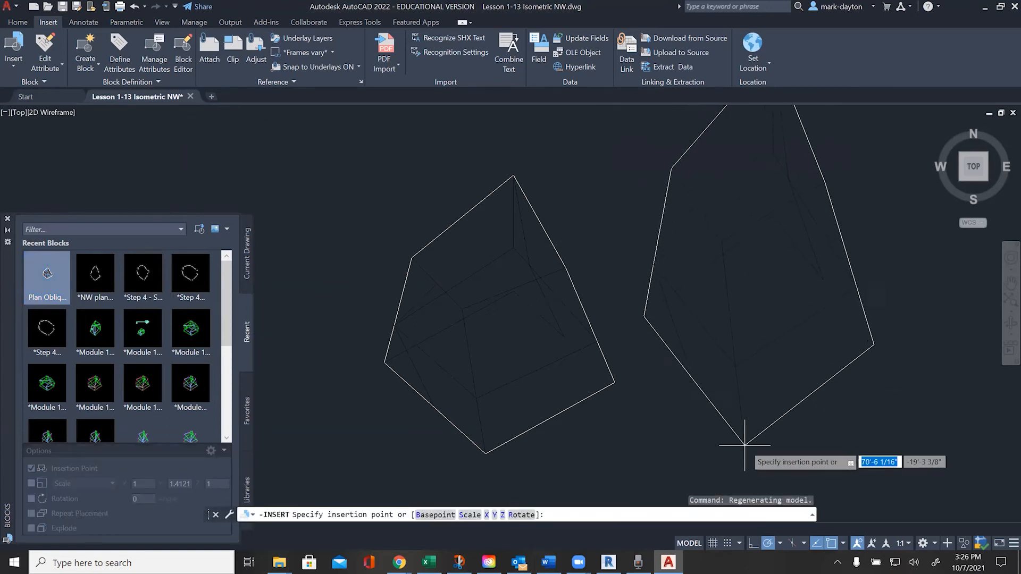
click(747, 450)
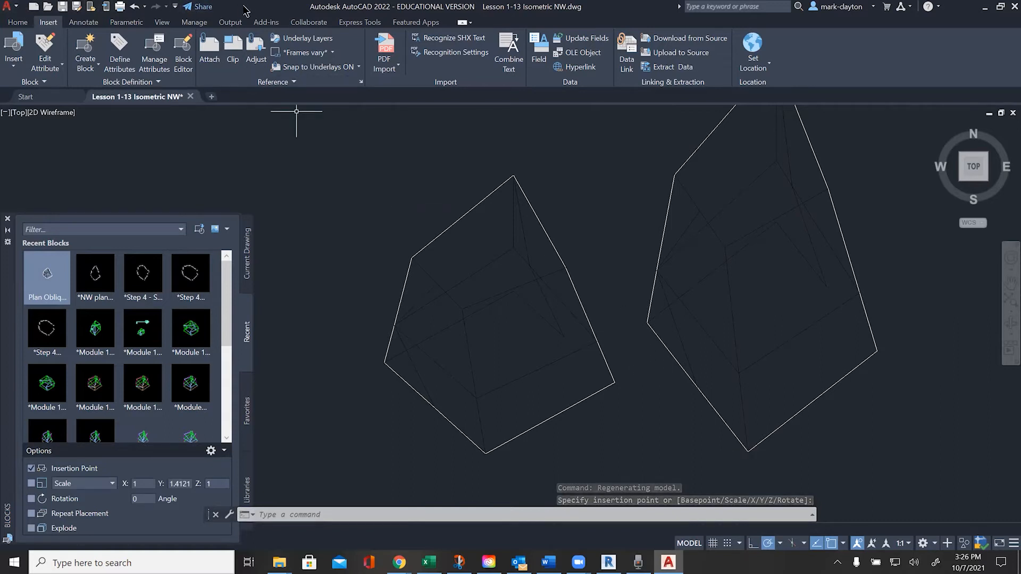
Step: Start a Write Block export and choose the Plan Oblique NW block as its source
click(91, 73)
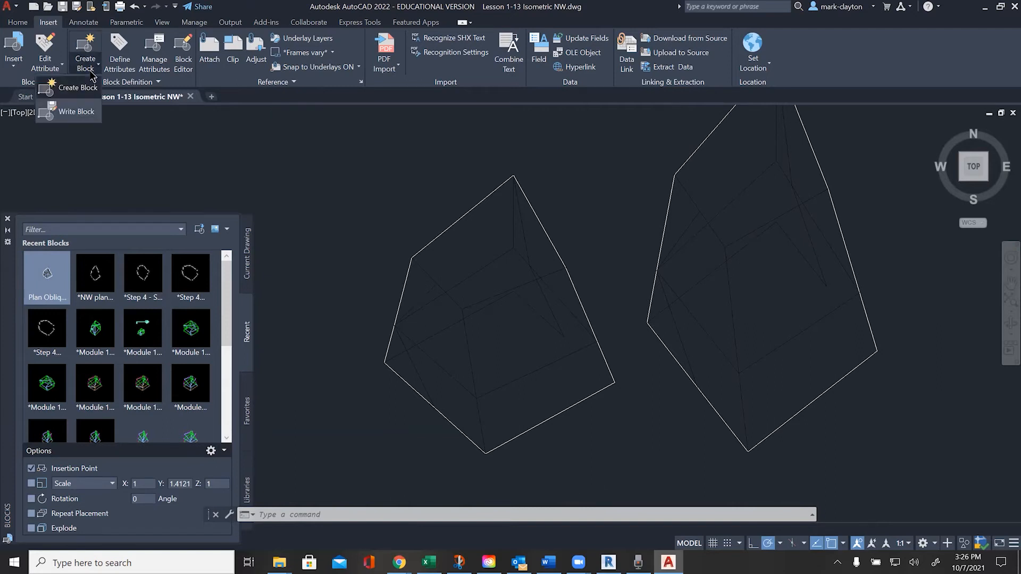
click(79, 113)
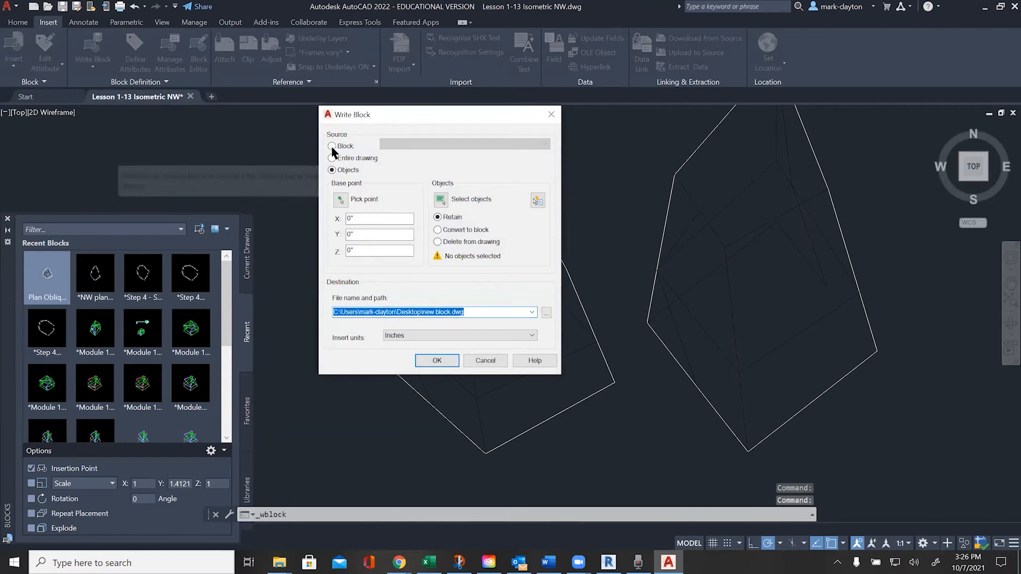
click(332, 146)
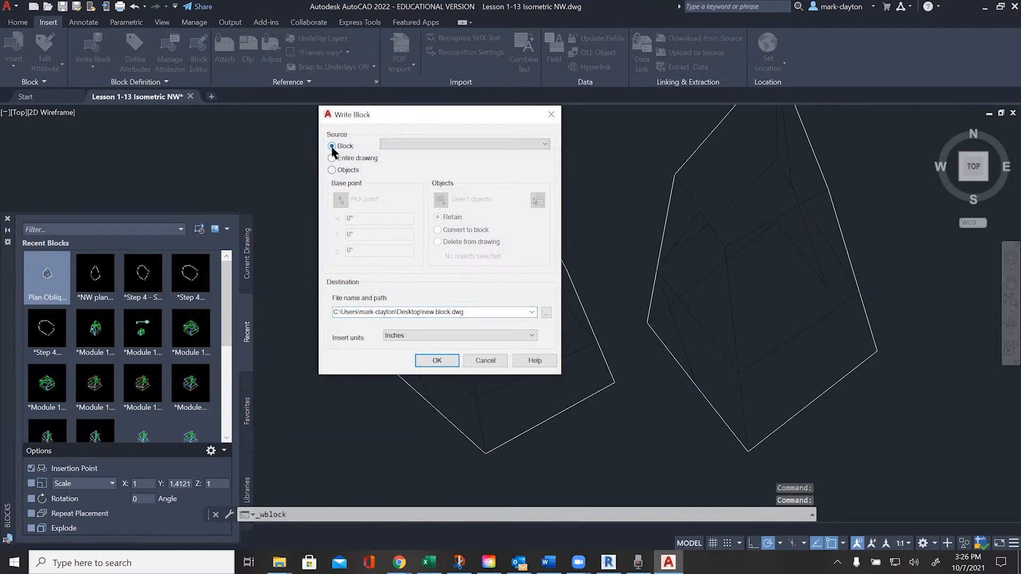
click(543, 145)
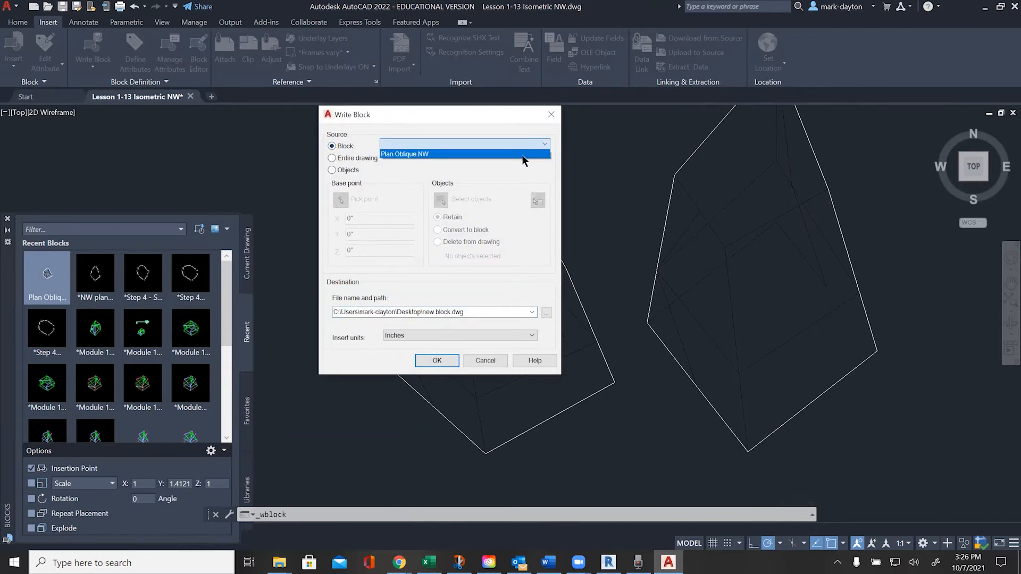
click(521, 154)
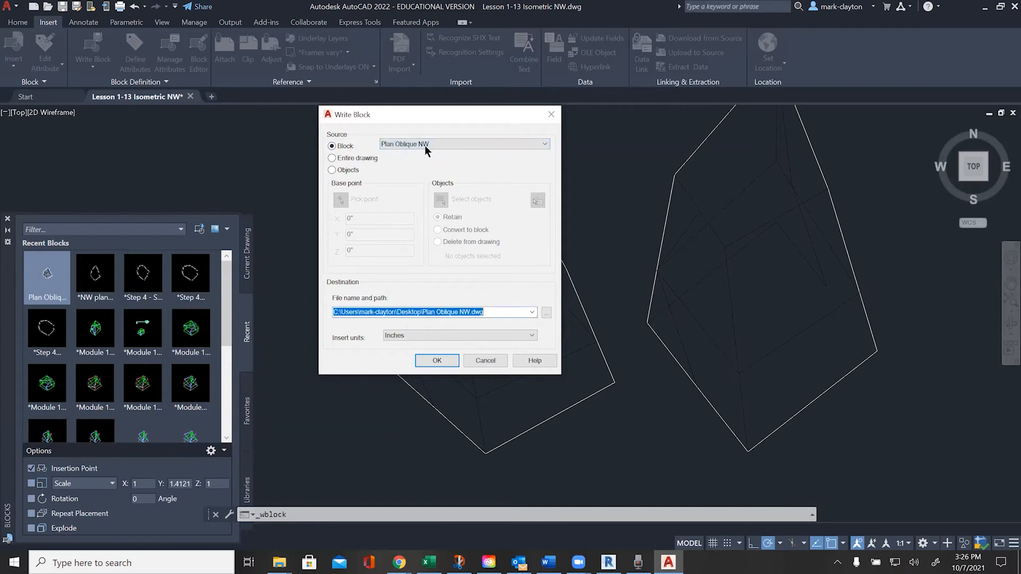
Step: Switch the Write Block source to Objects, select the stretched block, and write it to Plan Oblique NW.dwg on the Desktop
click(332, 170)
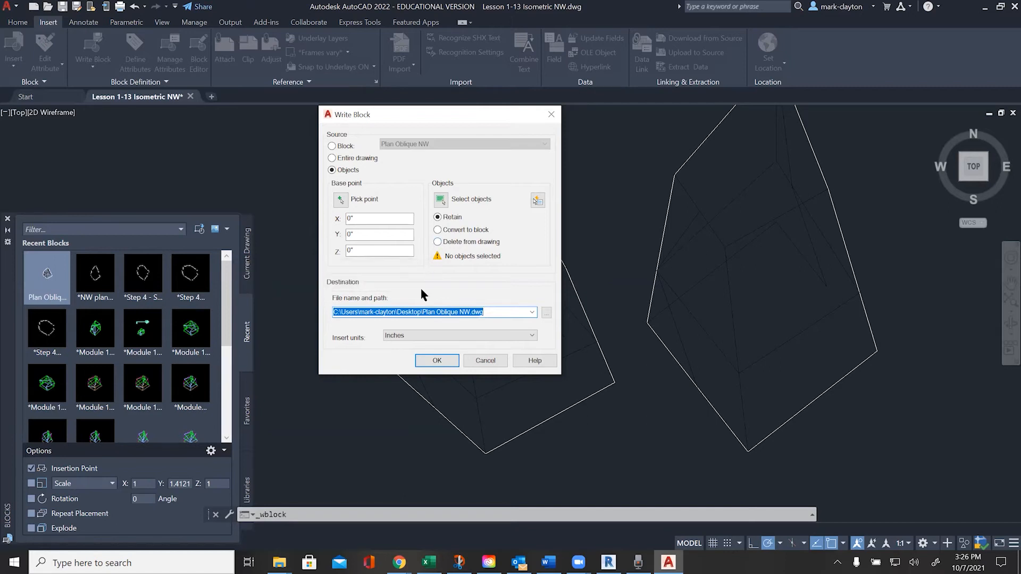
click(543, 316)
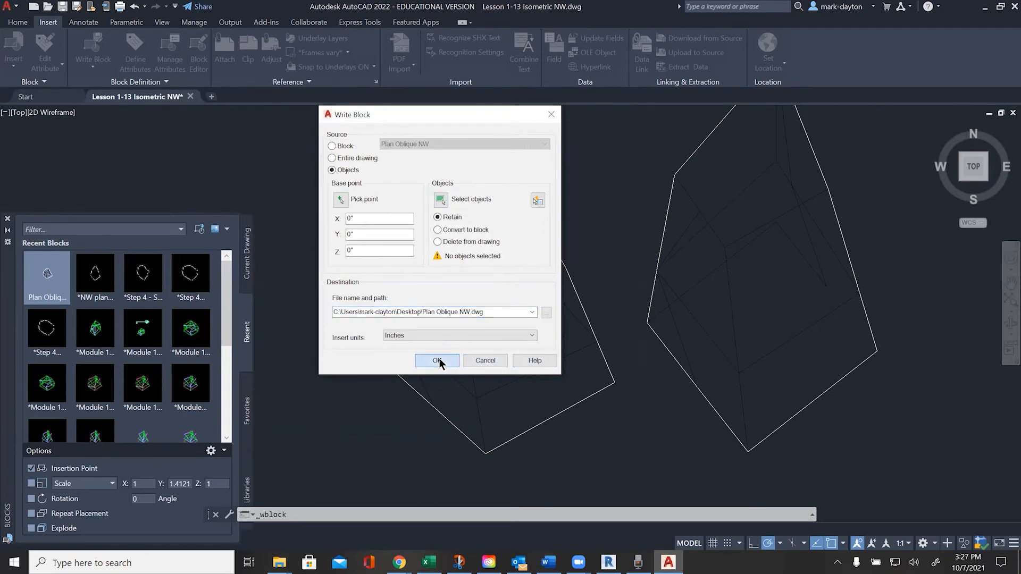
click(437, 360)
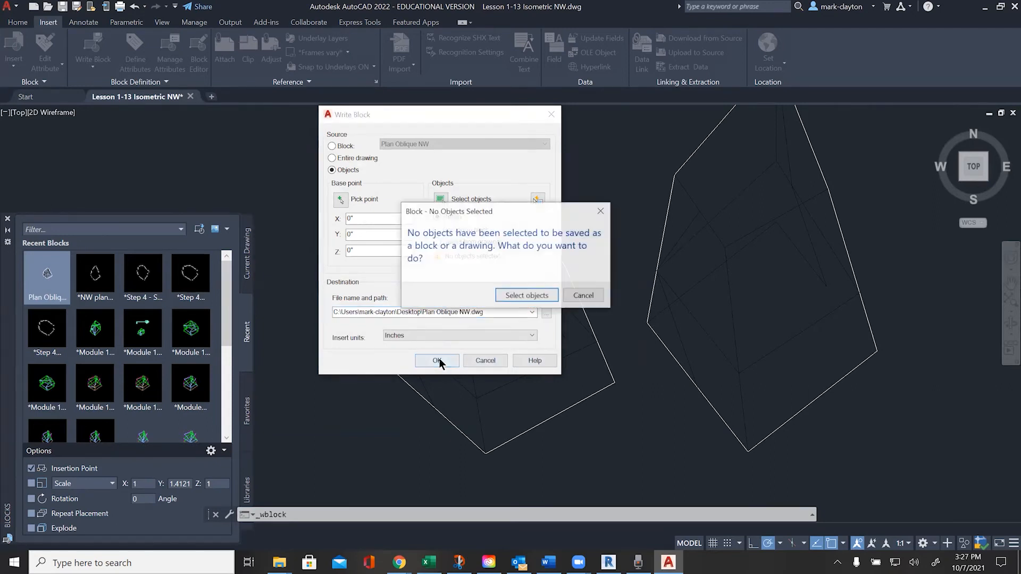
click(545, 297)
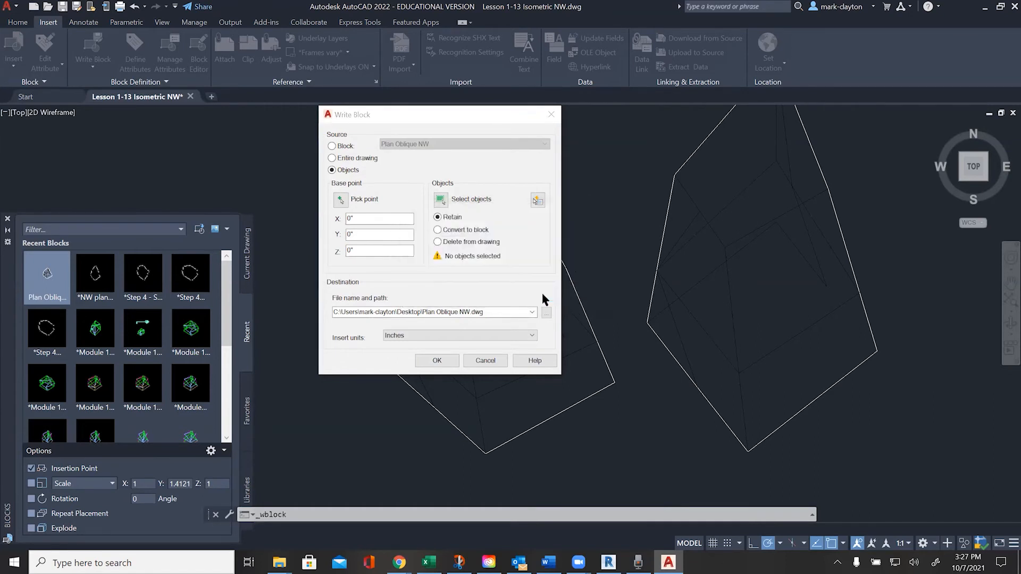
click(664, 243)
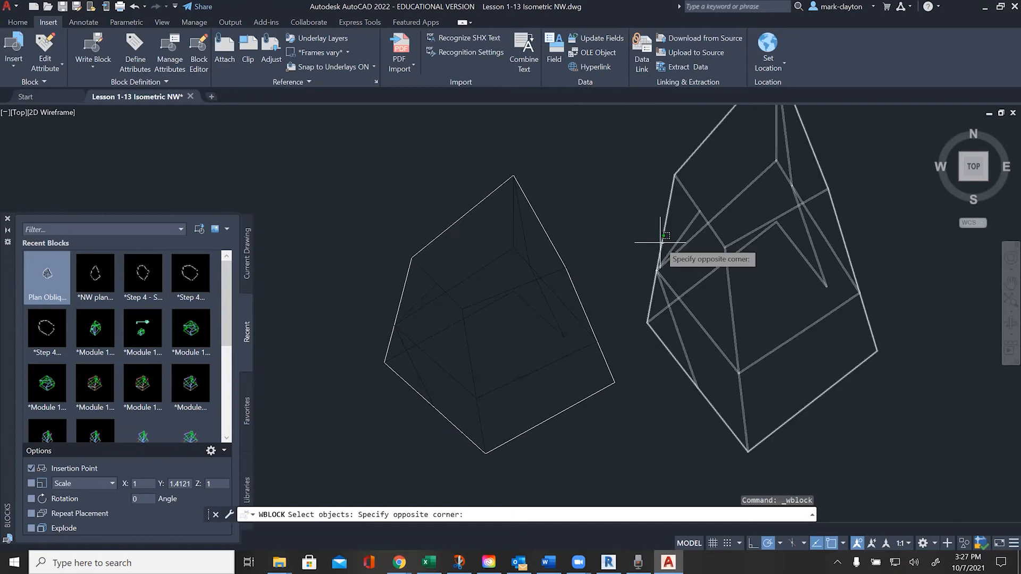
click(661, 242)
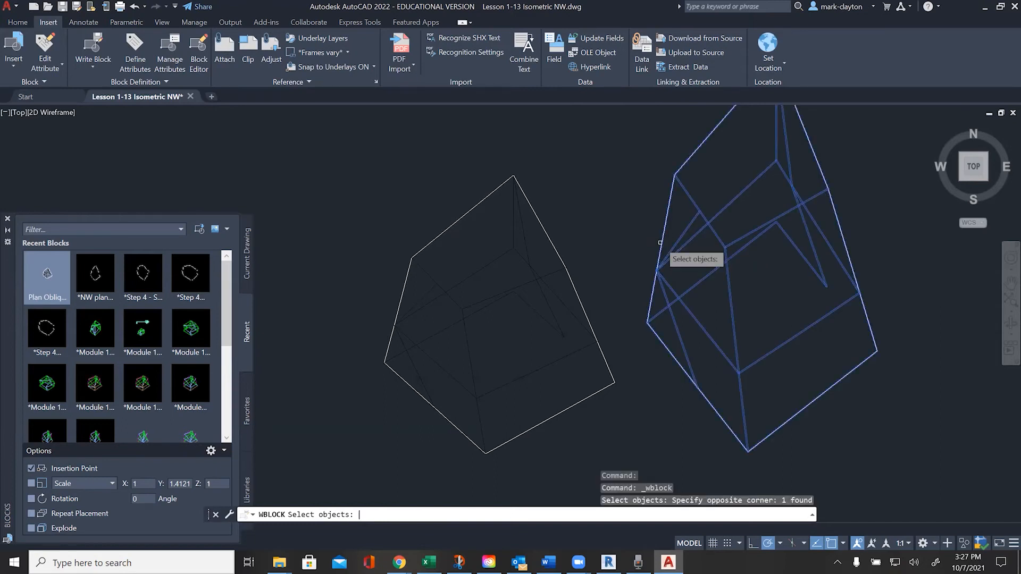
key(Return)
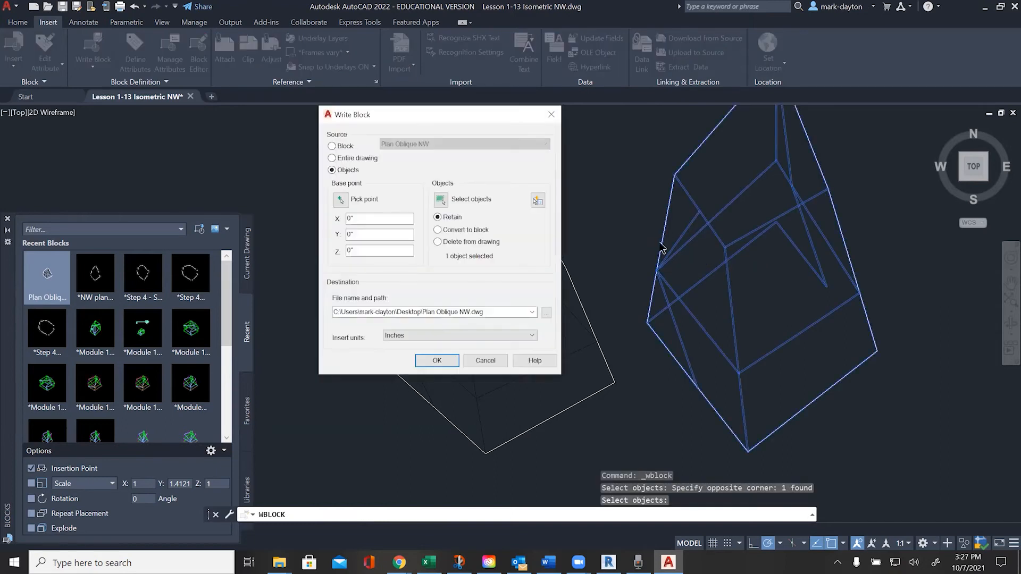
click(434, 361)
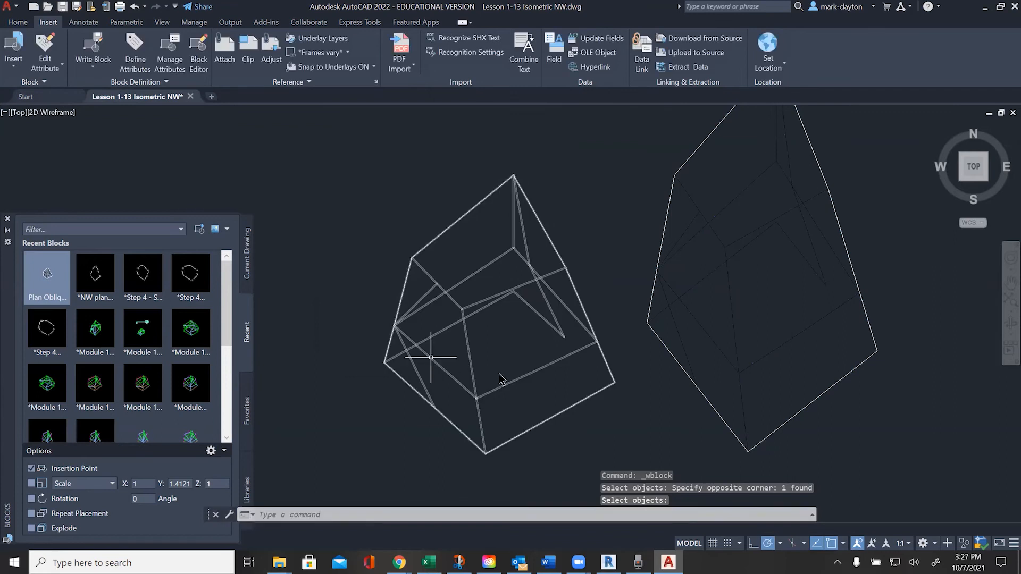
Step: Select the original unstretched block in the drawing and switch to Revit
click(485, 452)
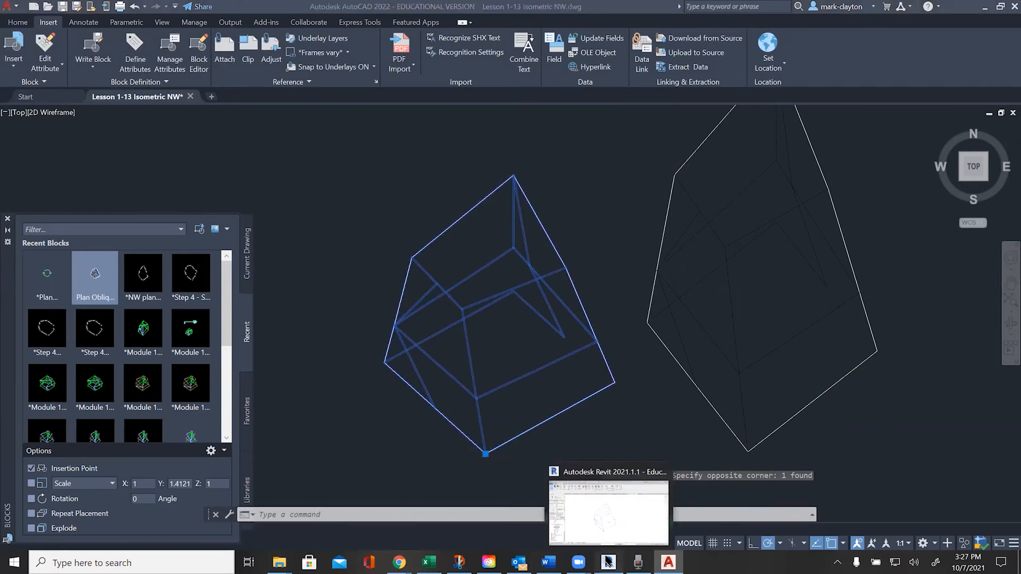
click(608, 562)
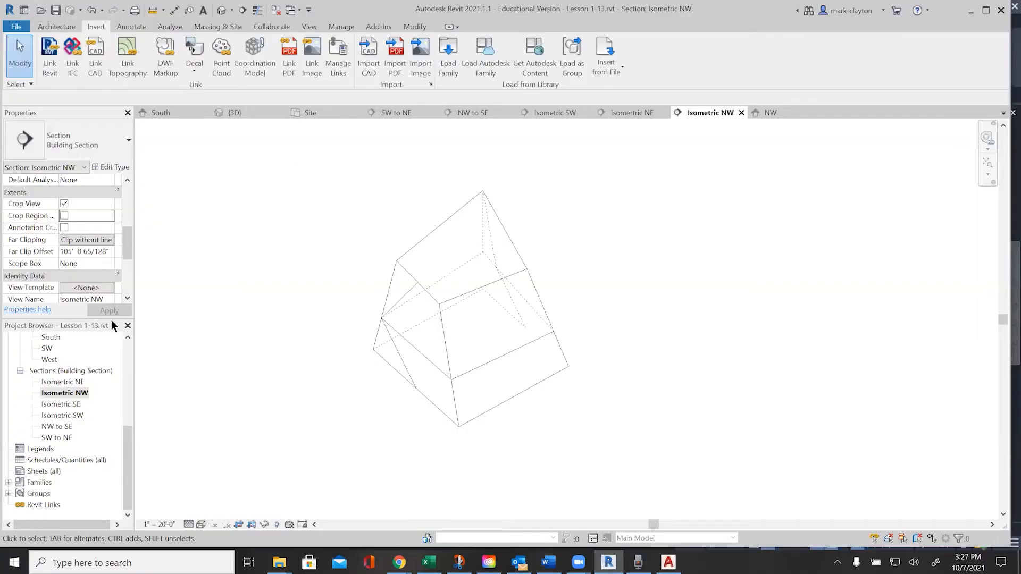
Step: Duplicate the Isometric NW section view without detailing
right_click(76, 385)
right_click(73, 393)
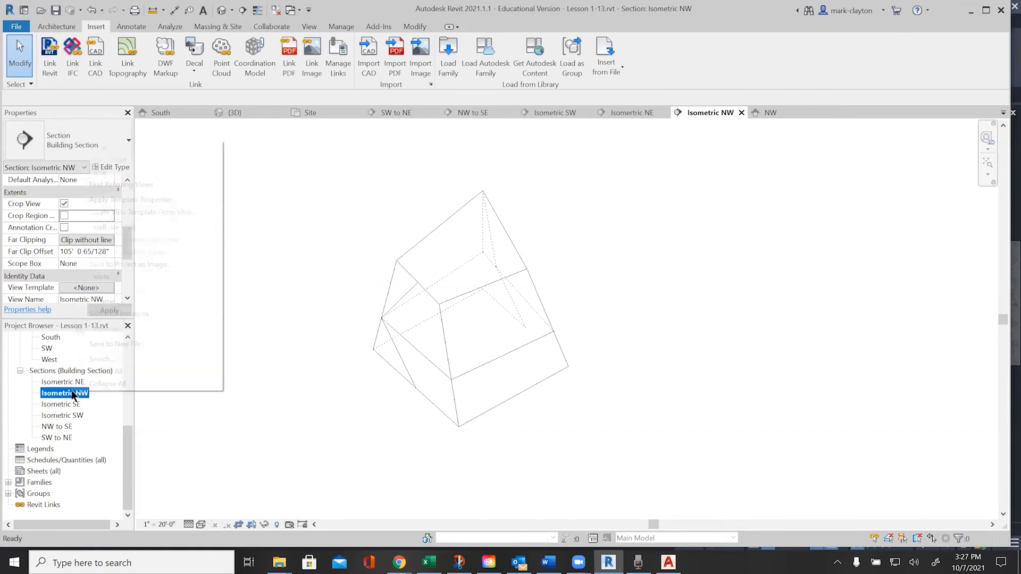
mouse_move(129, 229)
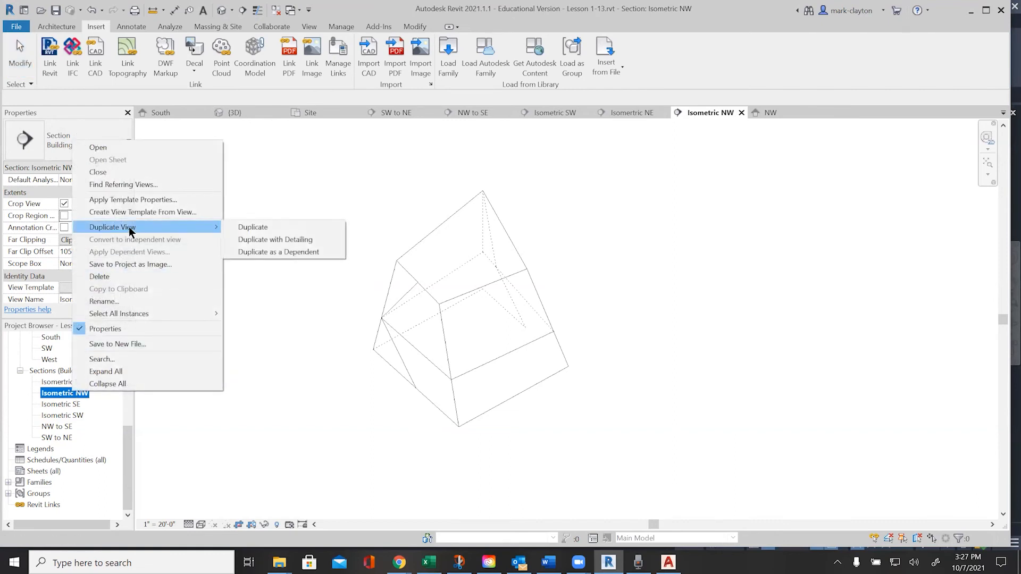
click(235, 226)
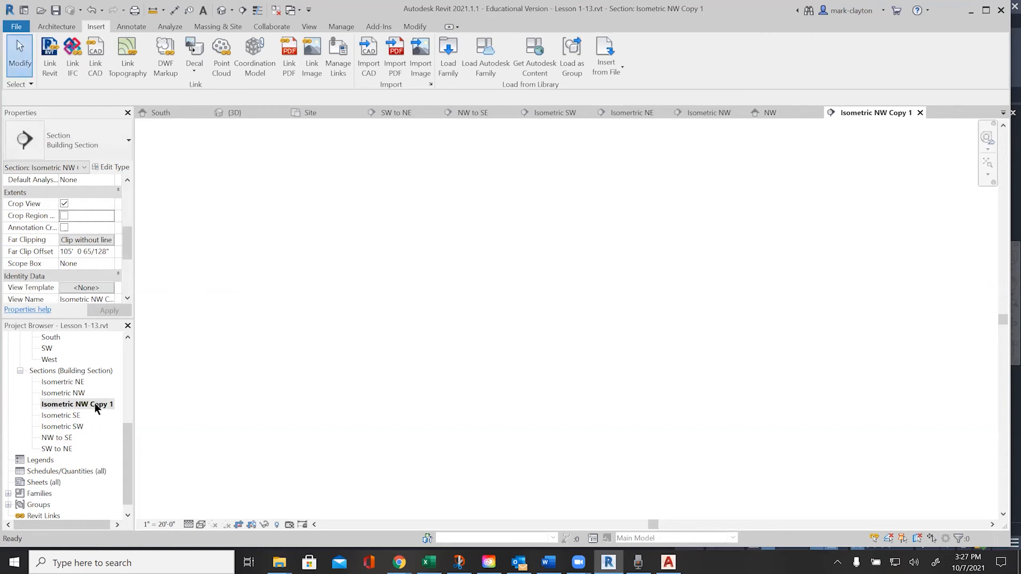
Step: Rename the duplicated section view Plan Oblique NW and show mass form and floors in it
click(95, 404)
click(94, 404)
text(Pl)
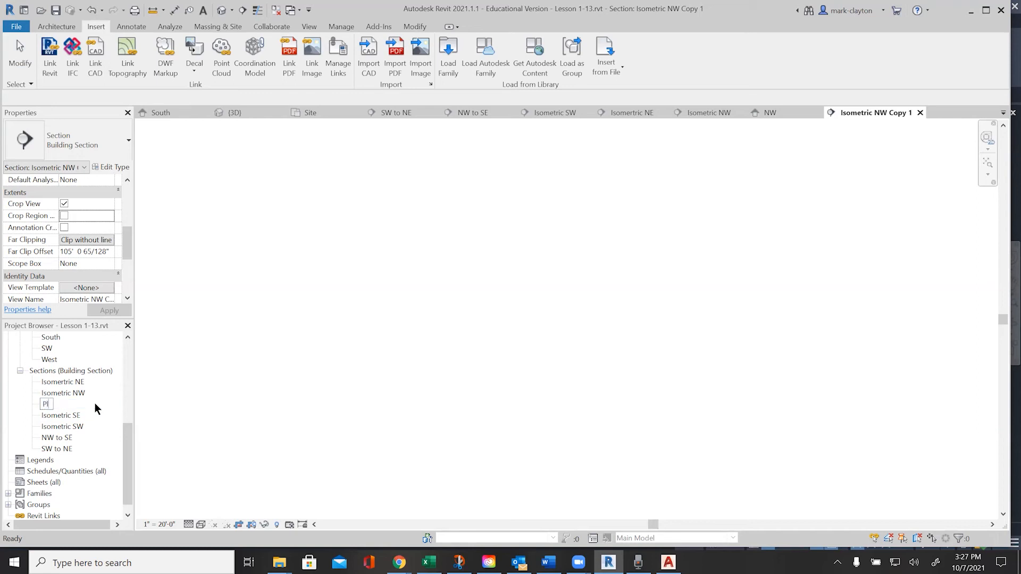
text(an Oblique NW)
key(Return)
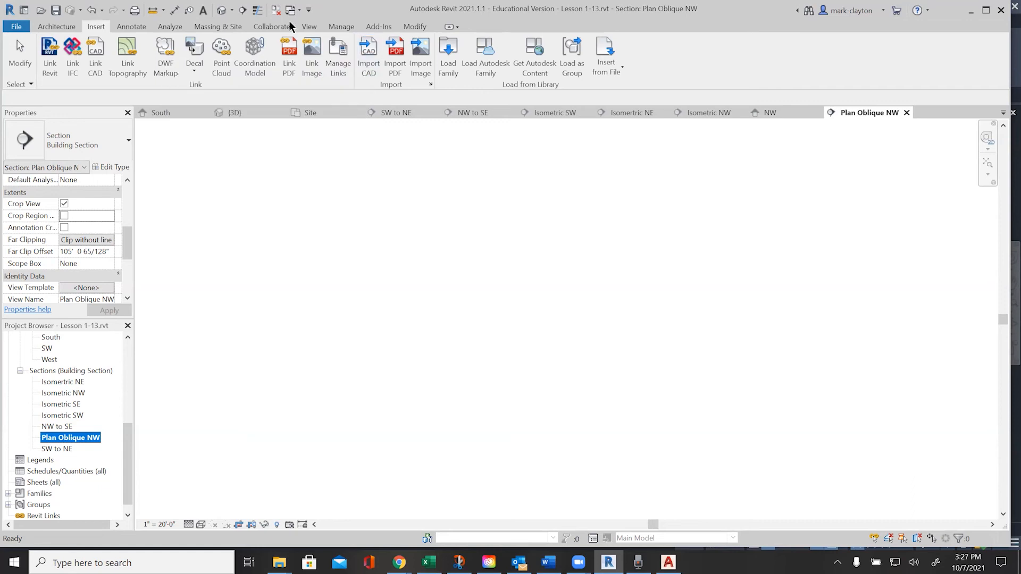
click(231, 27)
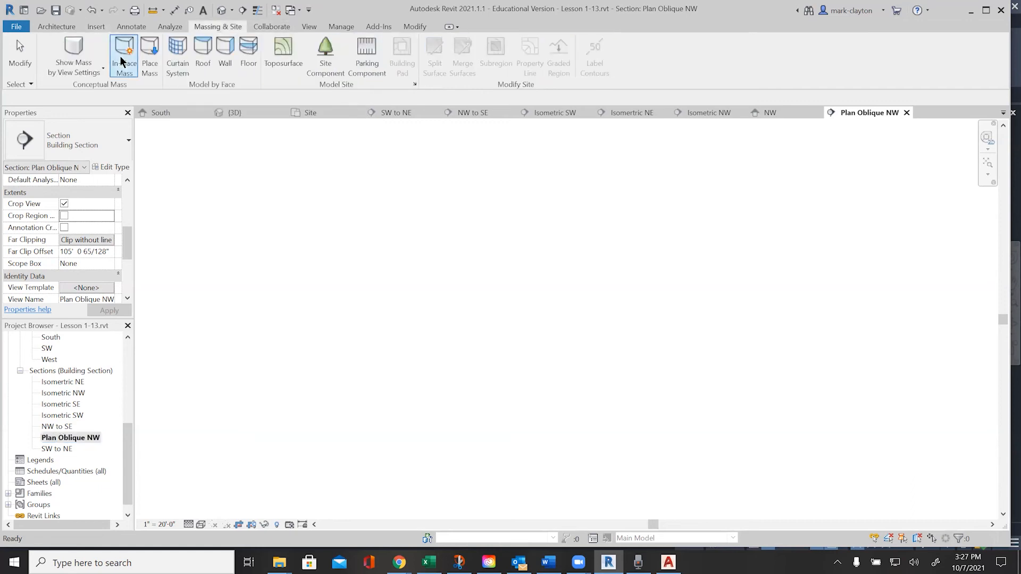
click(81, 49)
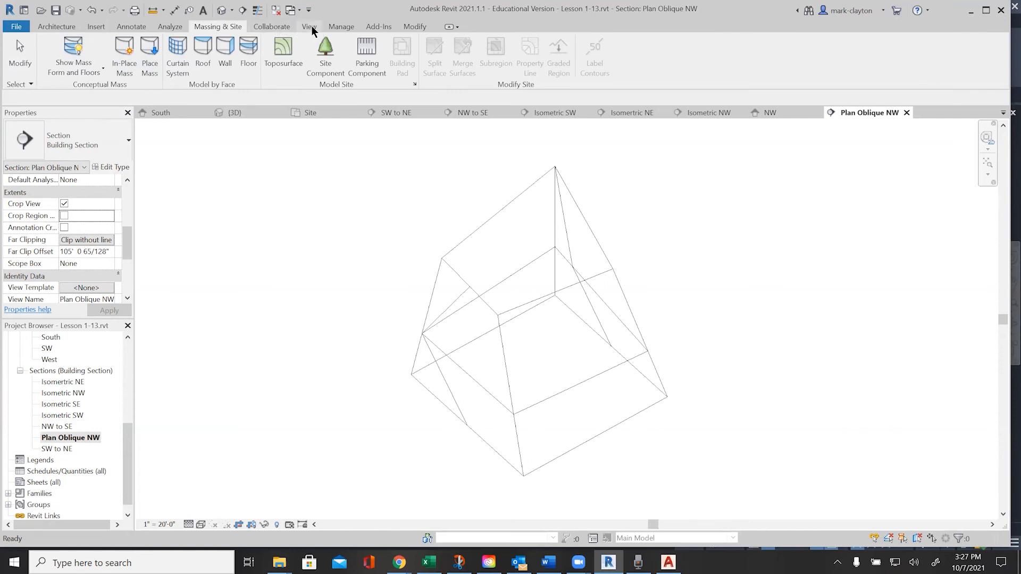
Step: Import Plan Oblique NW.dwg from the Desktop into the current view only with Manual - Origin positioning, and place it over the mass
click(97, 30)
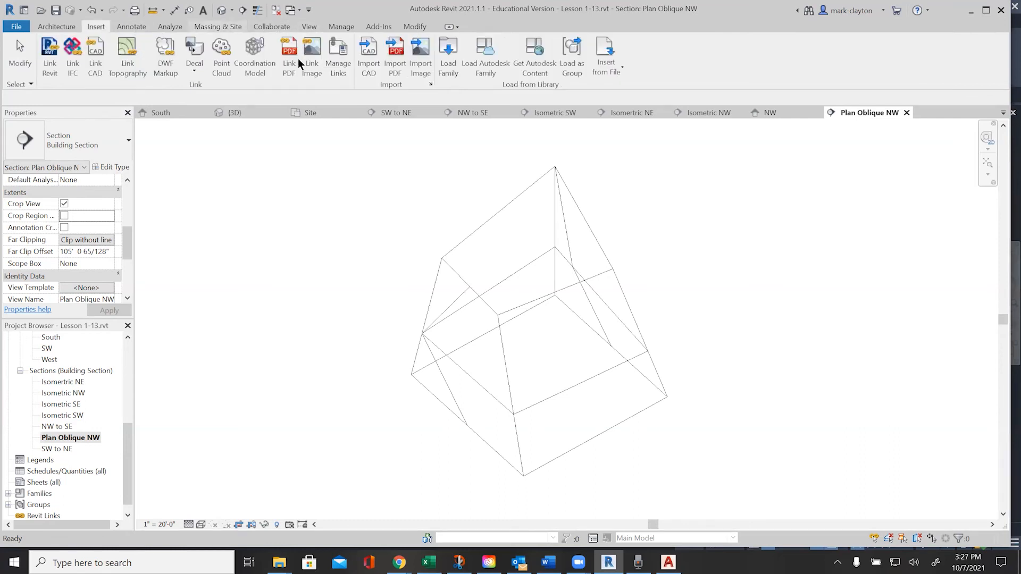
click(366, 53)
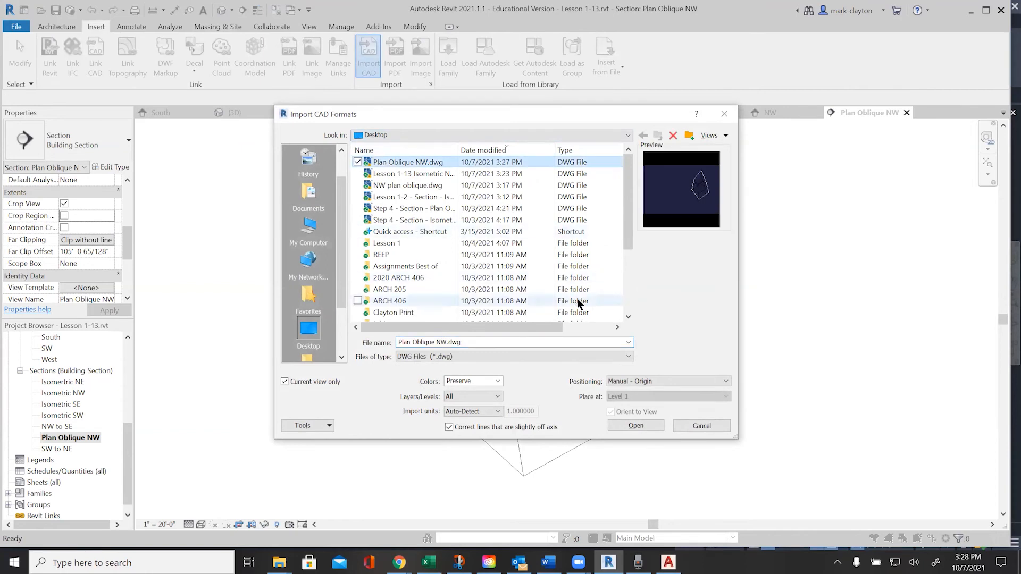
click(285, 380)
click(285, 381)
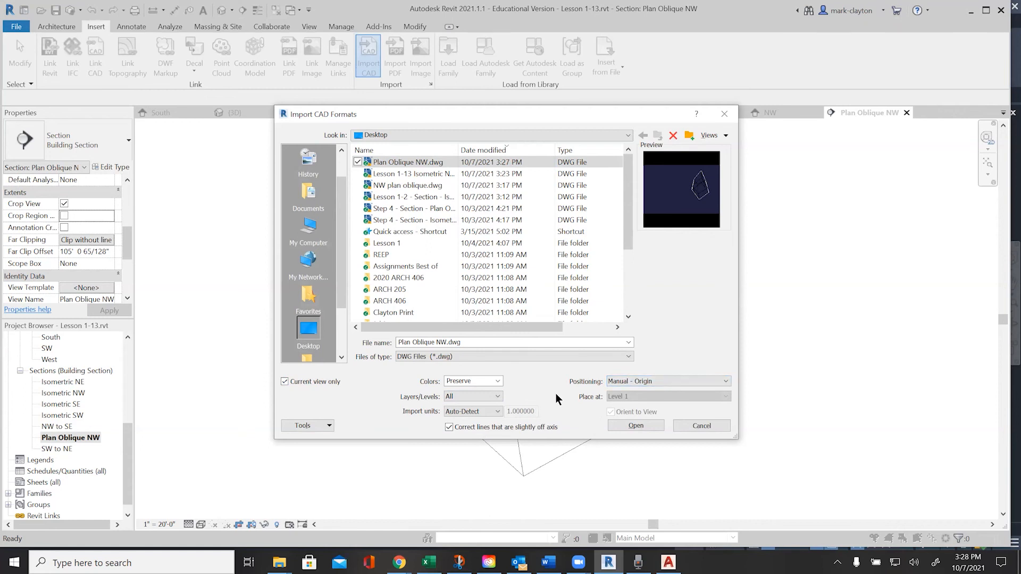
click(630, 426)
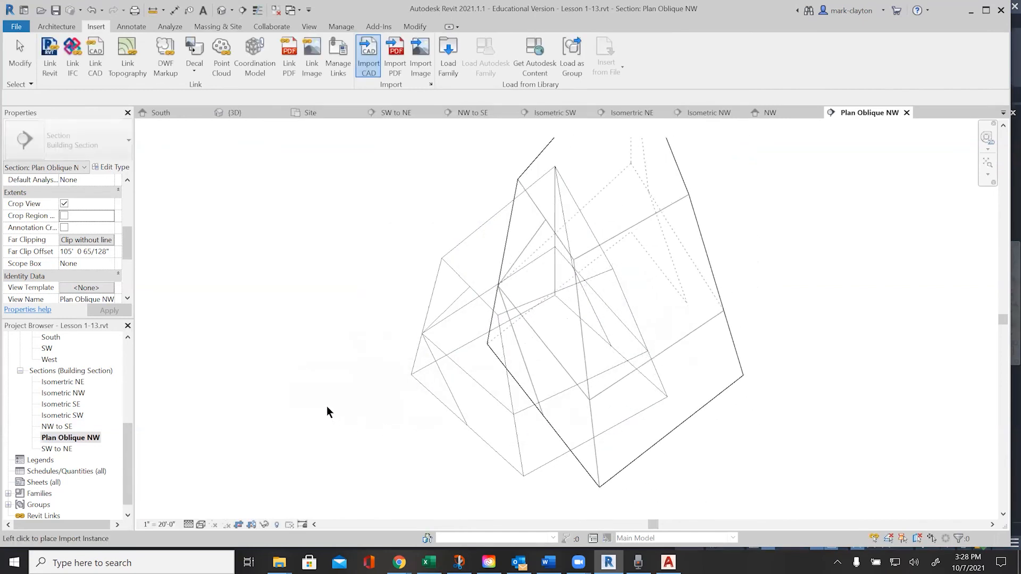
click(250, 394)
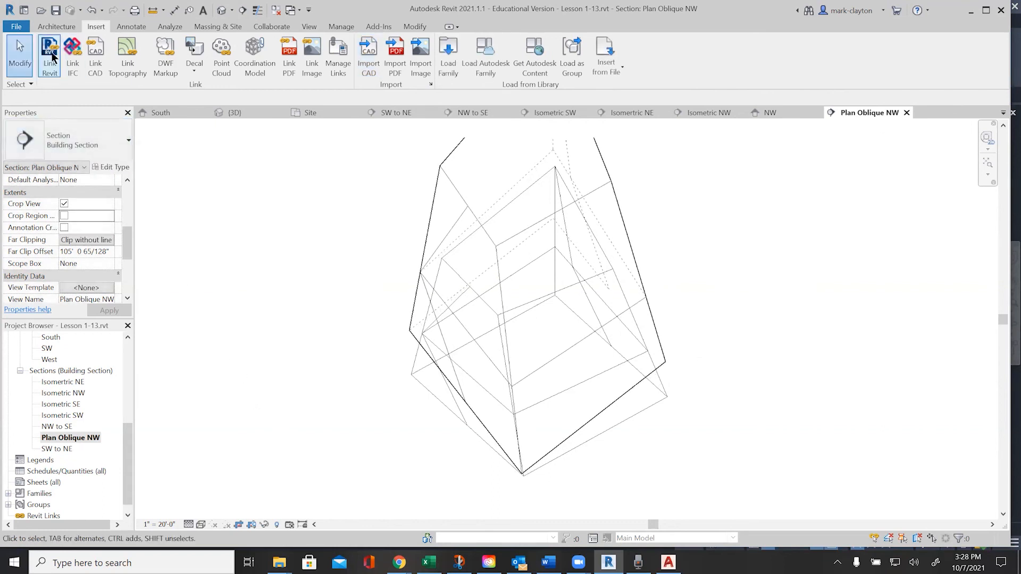
click(13, 48)
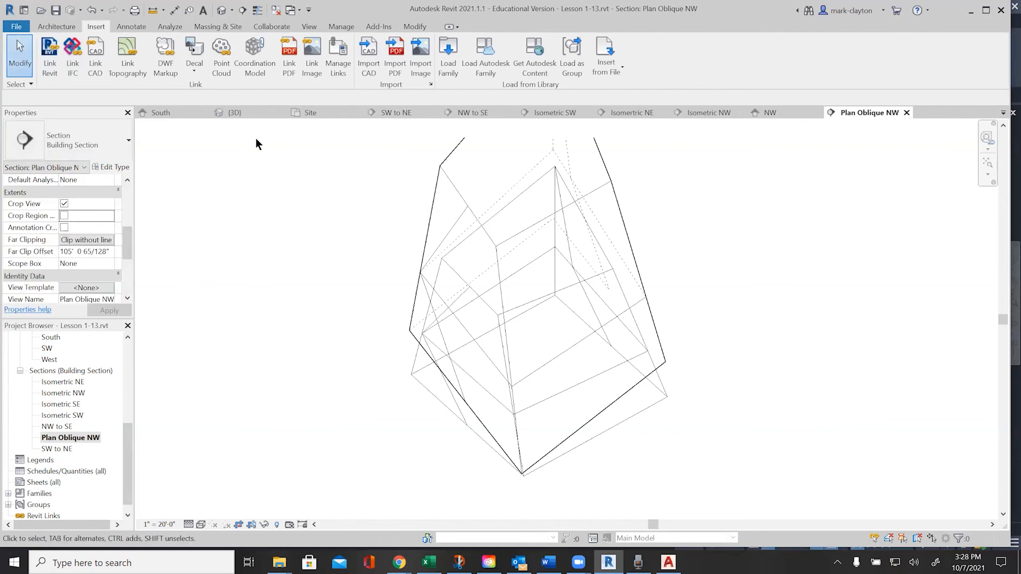
Step: Temporarily isolate the imported Plan Oblique NW.dwg element in the view
click(428, 237)
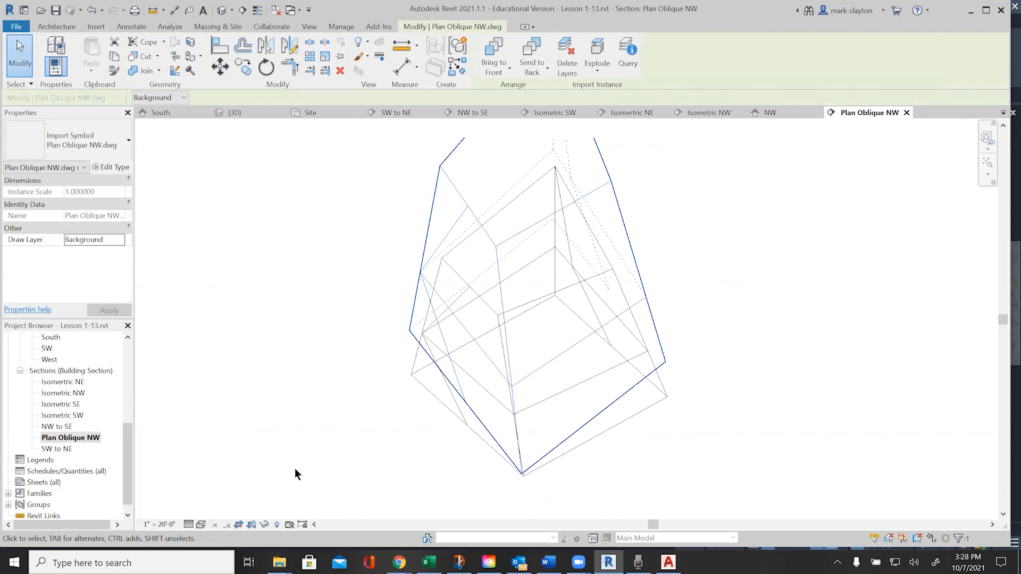
click(265, 524)
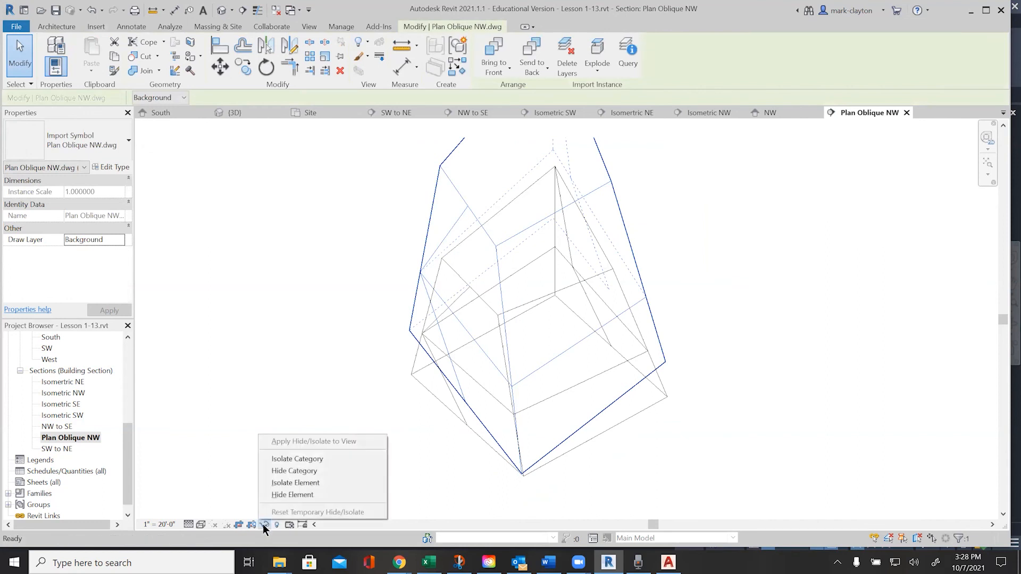
click(280, 483)
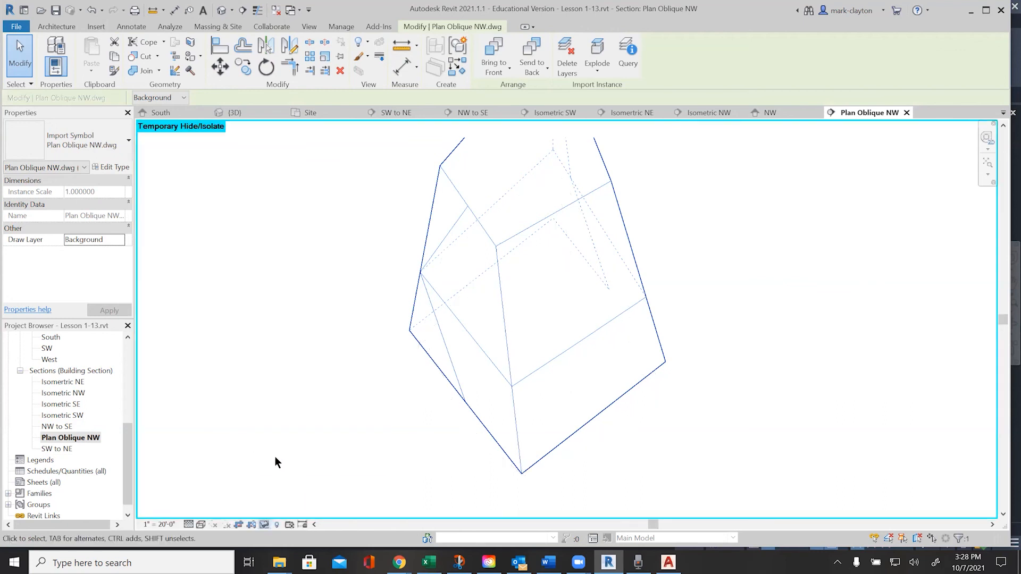